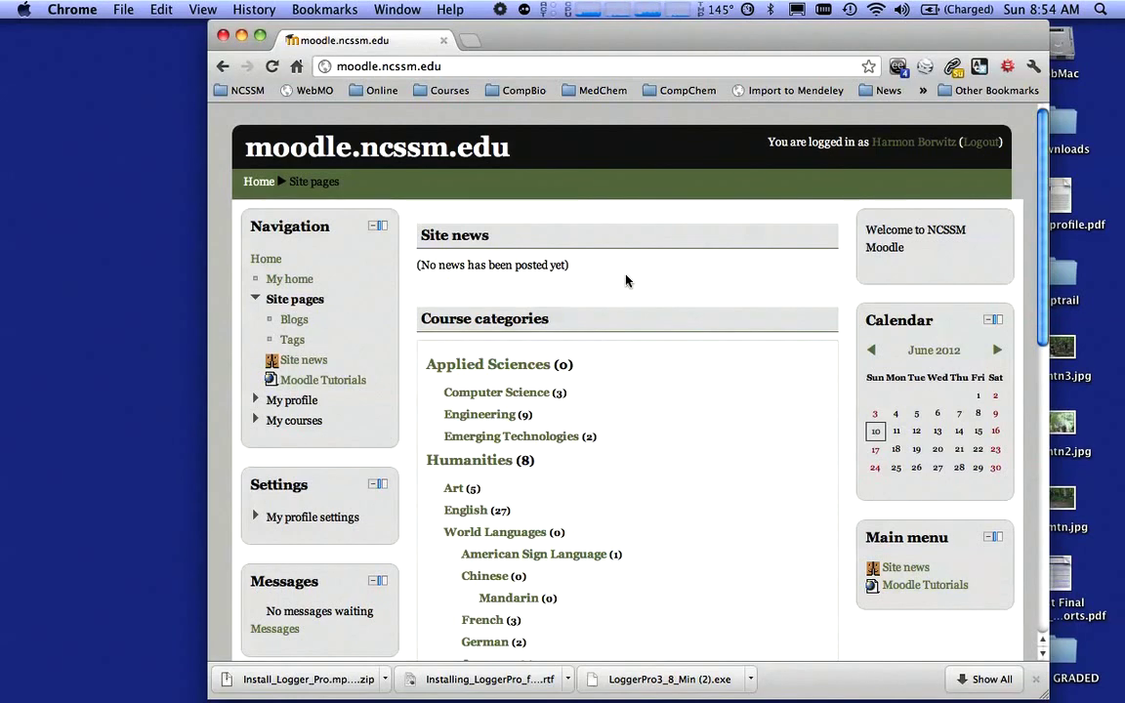
- Go into the NCSSM Software & Tech Training category and open its Software course
{"action": "scroll", "coordinate": [626, 293], "scroll_direction": "down", "scroll_amount": 10}
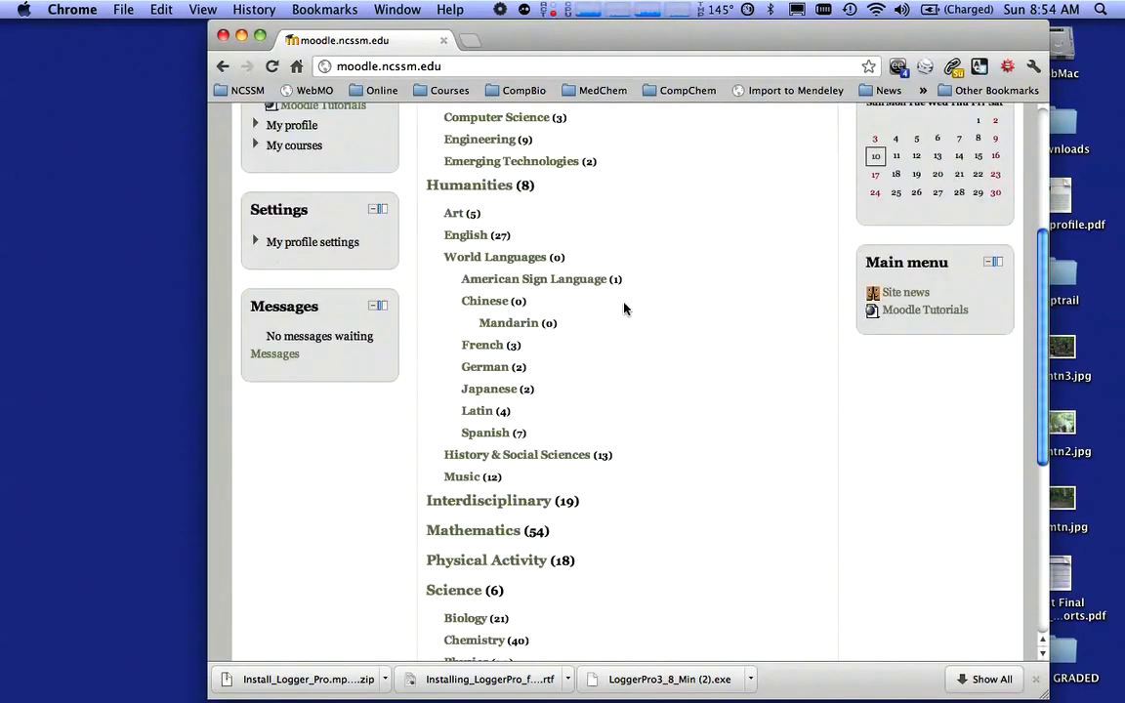
{"action": "scroll", "coordinate": [625, 309], "scroll_direction": "down", "scroll_amount": 3}
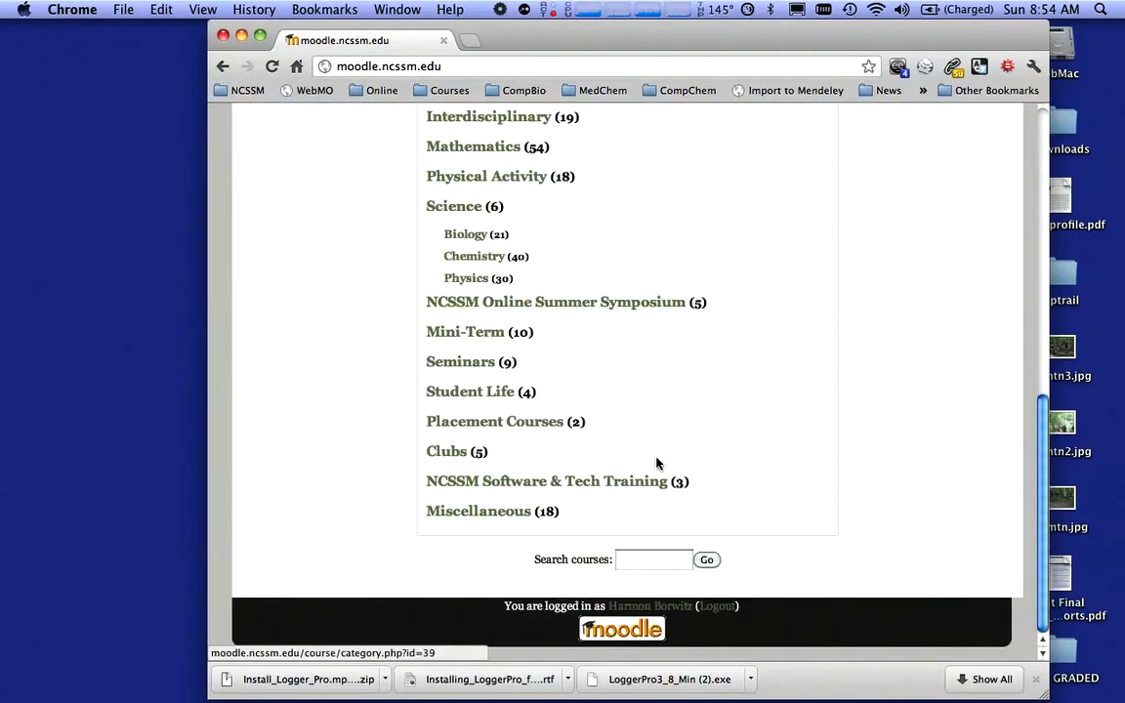
{"action": "left_click", "coordinate": [553, 484]}
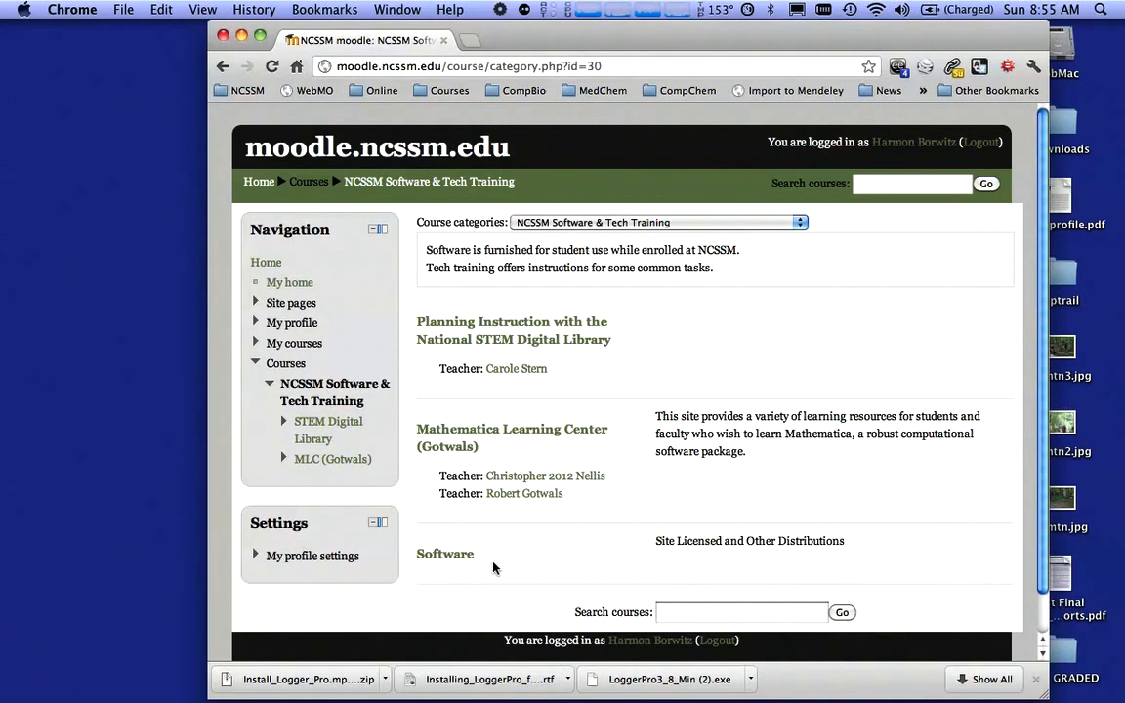
{"action": "left_click", "coordinate": [457, 554]}
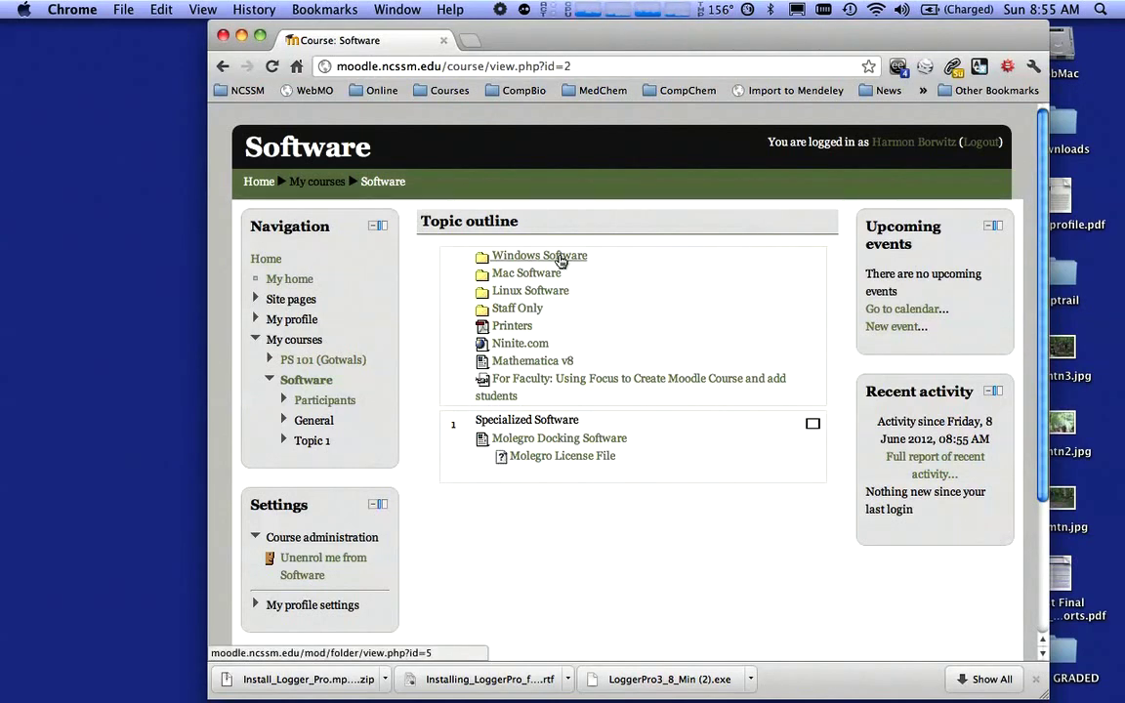
- Open the Windows Software folder and collapse the Humanities, Mathematics and Other branches
{"action": "left_click", "coordinate": [558, 257]}
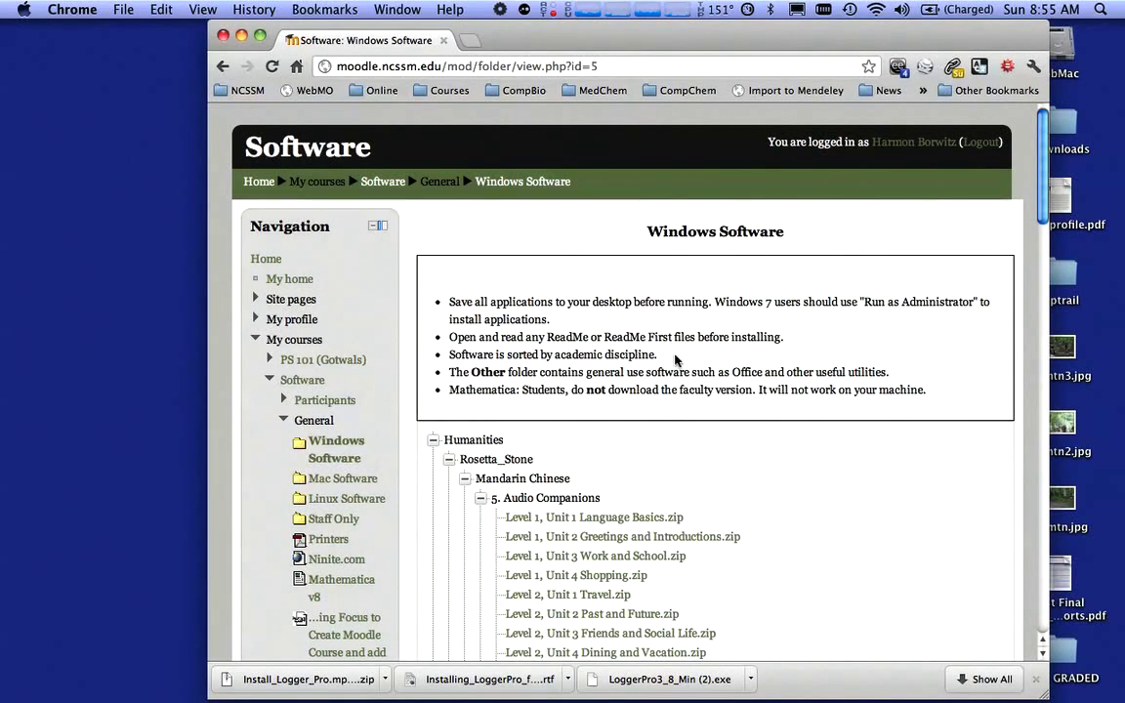
{"action": "scroll", "coordinate": [674, 361], "scroll_direction": "down", "scroll_amount": 3}
{"action": "scroll", "coordinate": [674, 361], "scroll_direction": "down", "scroll_amount": 1}
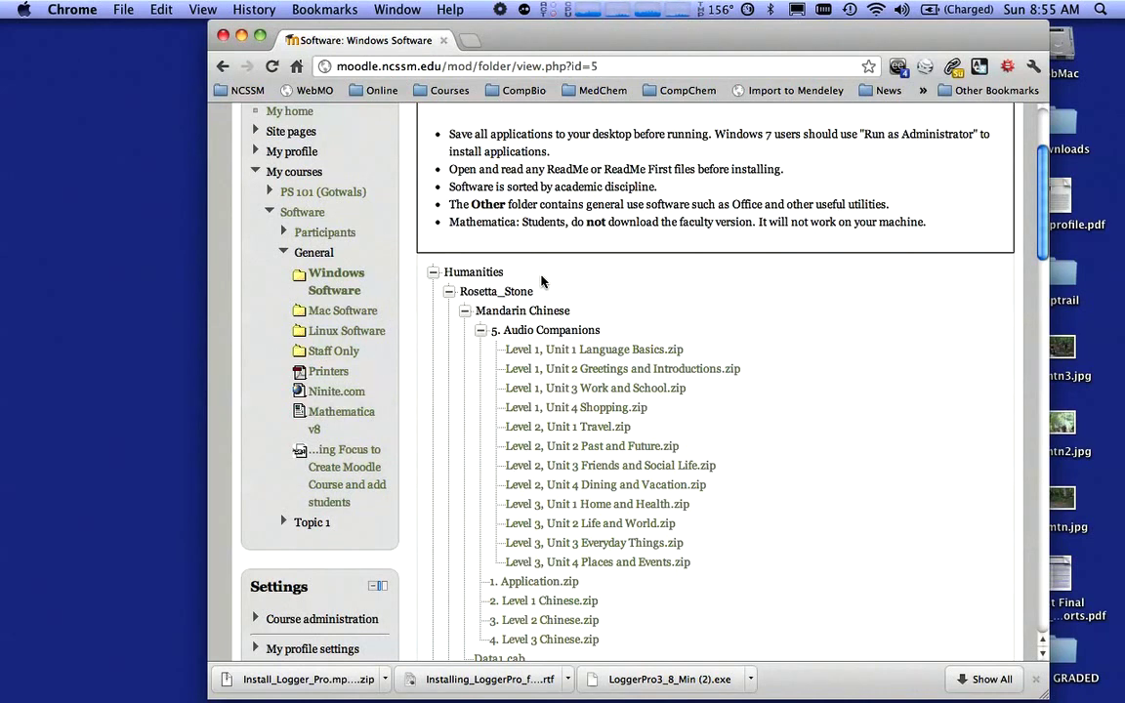
{"action": "left_click", "coordinate": [433, 274]}
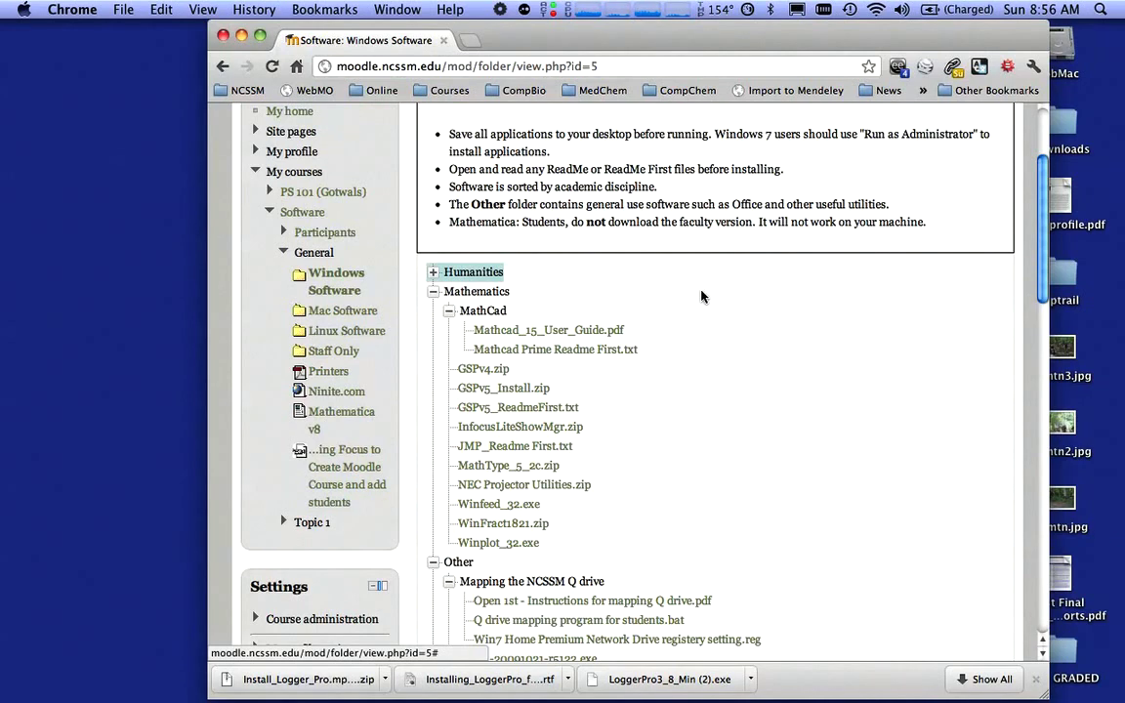
{"action": "scroll", "coordinate": [442, 303], "scroll_direction": "up", "scroll_amount": 1}
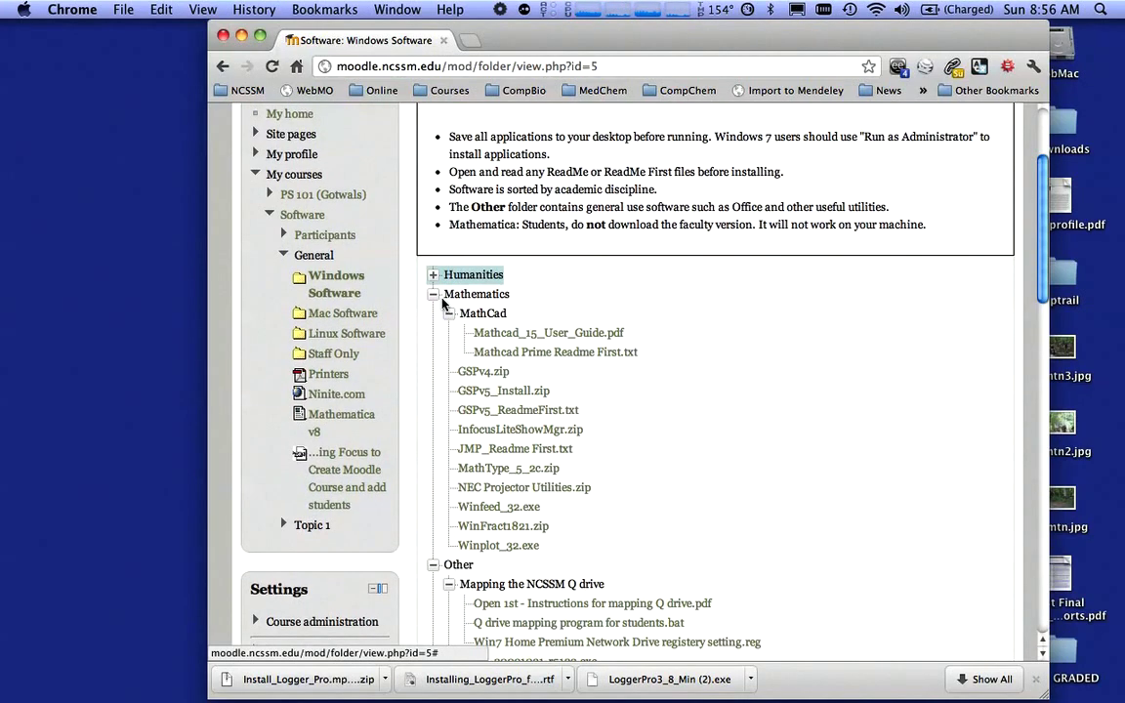
{"action": "left_click", "coordinate": [432, 296]}
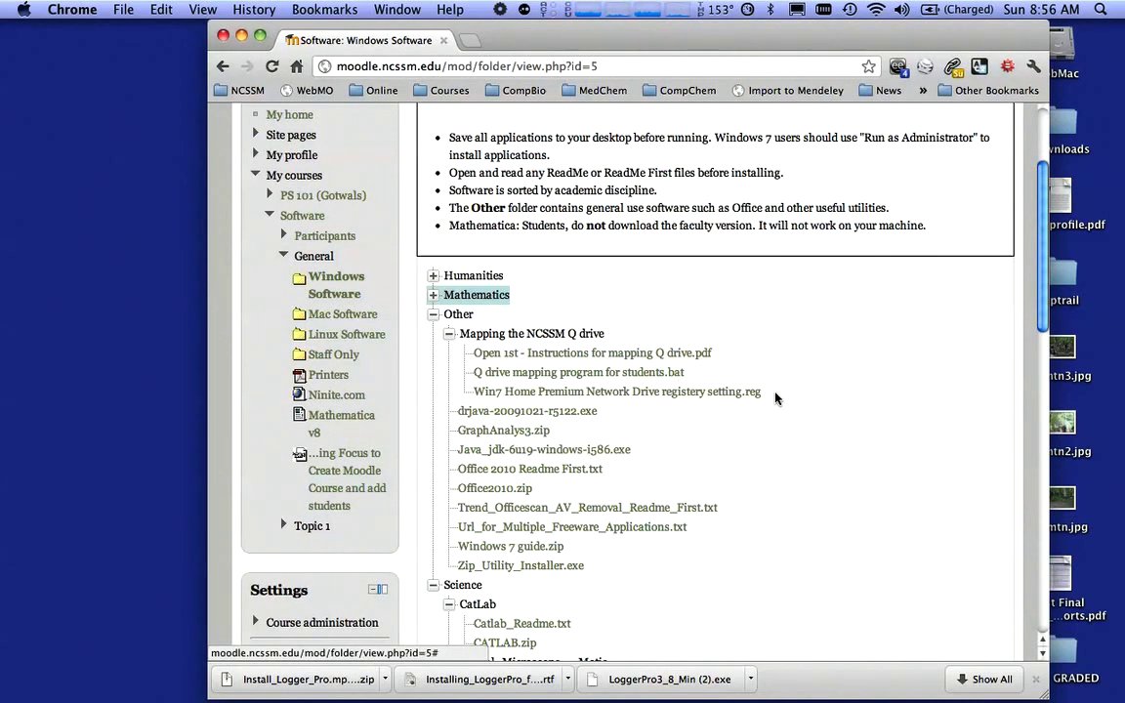
{"action": "left_click", "coordinate": [432, 316]}
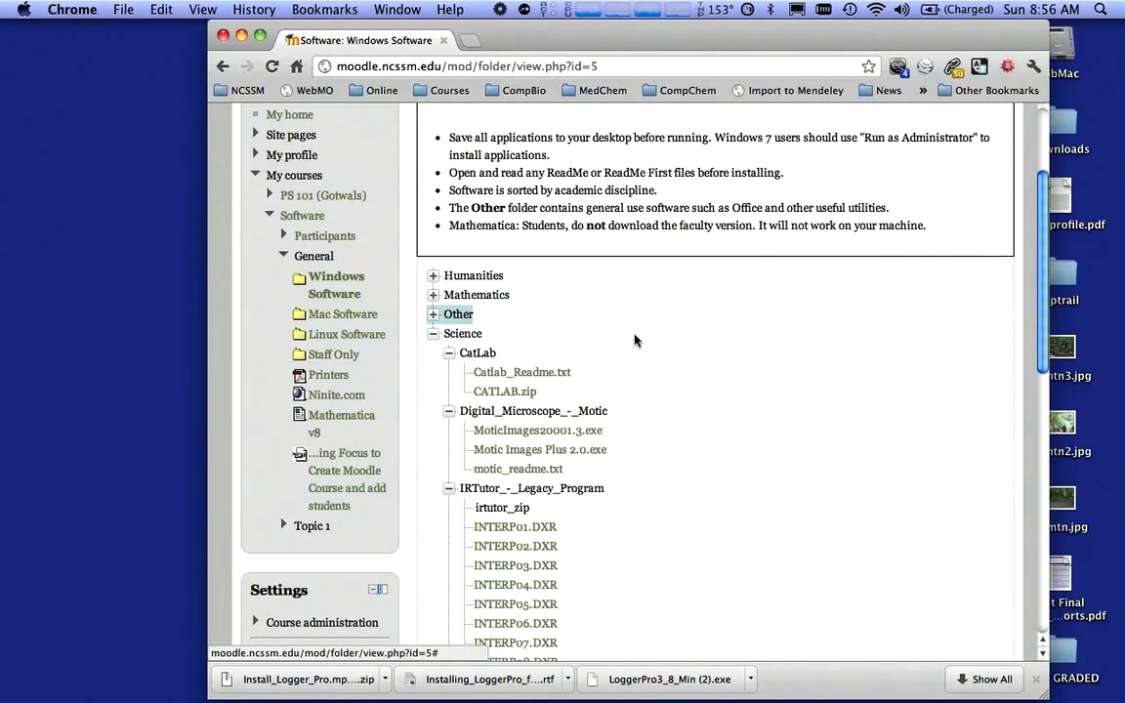
- Collapse the CatLab, Digital_Microscope_-_Motic and IRTutor_-_Legacy_Program folders under Science
{"action": "scroll", "coordinate": [634, 340], "scroll_direction": "down", "scroll_amount": 1}
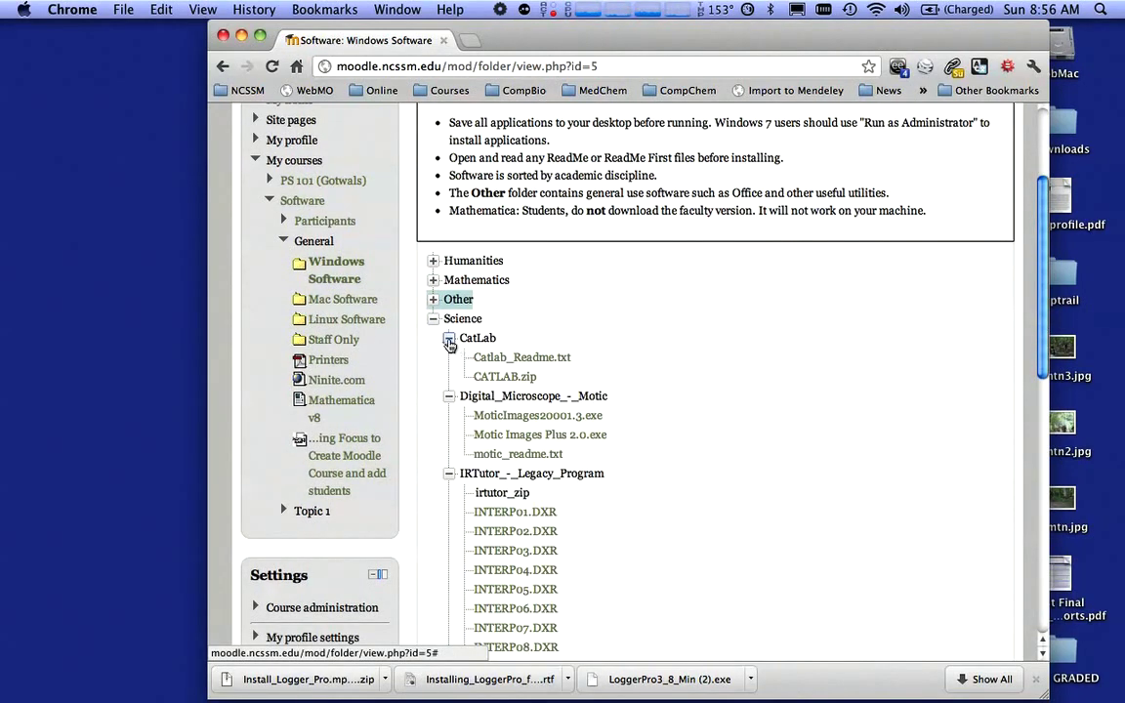
{"action": "left_click", "coordinate": [449, 339]}
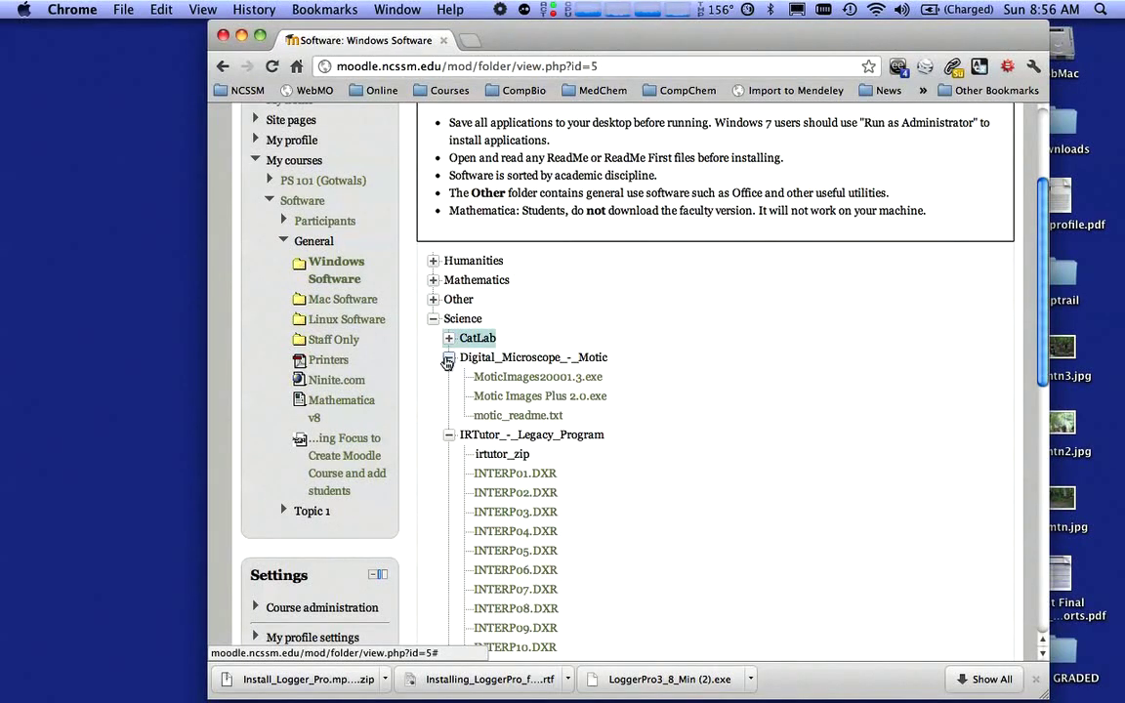
{"action": "left_click", "coordinate": [450, 358]}
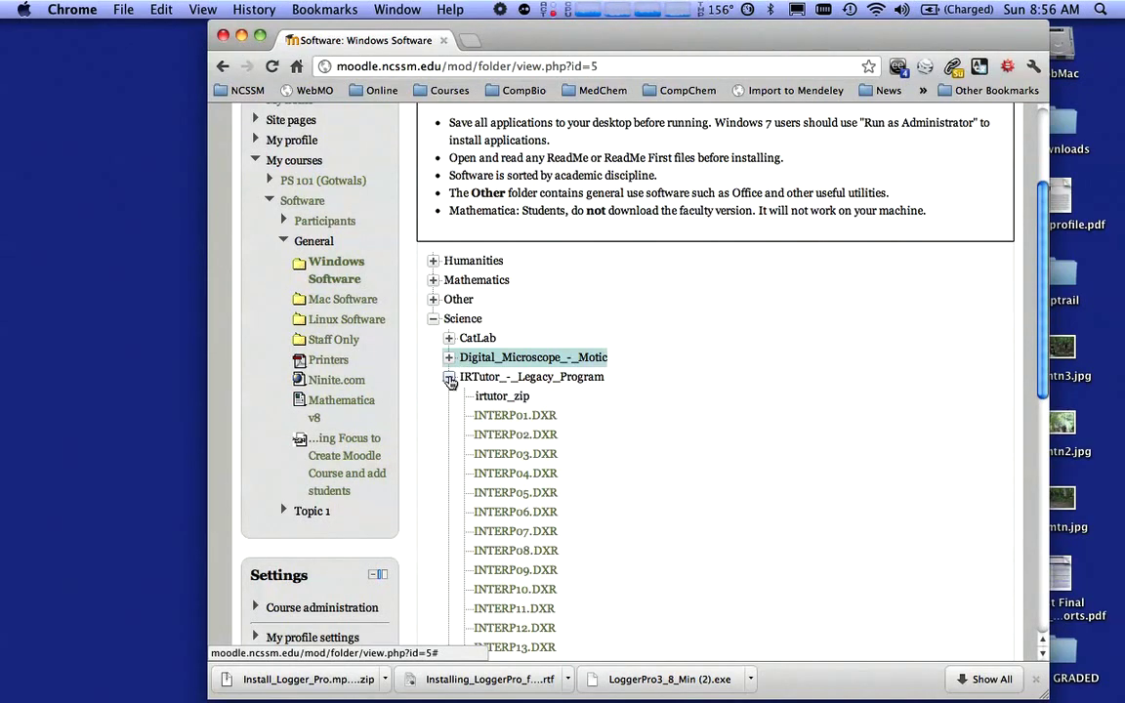
{"action": "left_click", "coordinate": [449, 377]}
- Download LoggerProREADMEFIRST.pdf from the LoggerPro folder
{"action": "scroll", "coordinate": [719, 369], "scroll_direction": "down", "scroll_amount": 2}
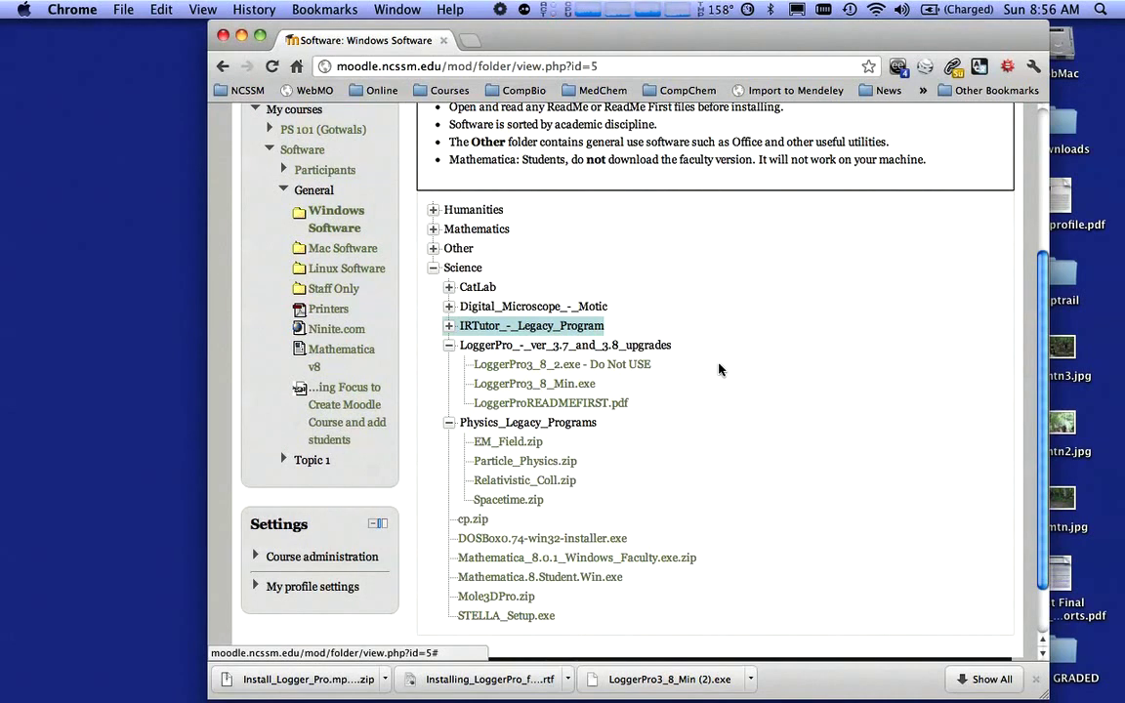
{"action": "scroll", "coordinate": [718, 369], "scroll_direction": "down", "scroll_amount": 2}
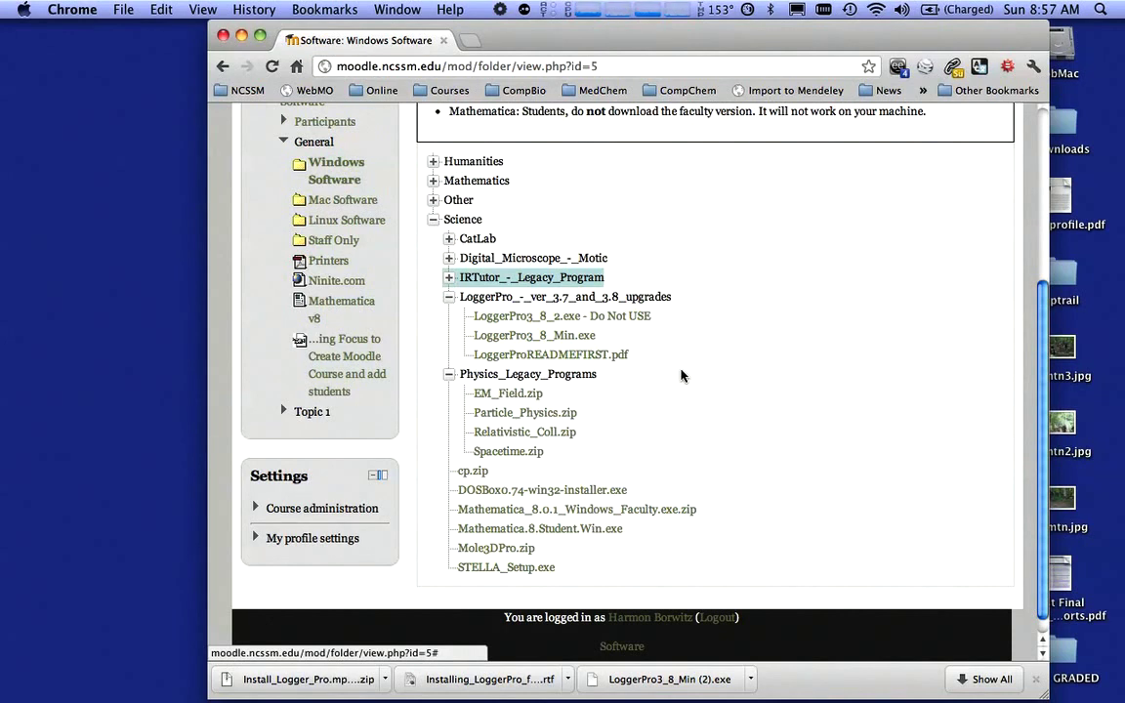
{"action": "left_click", "coordinate": [580, 358]}
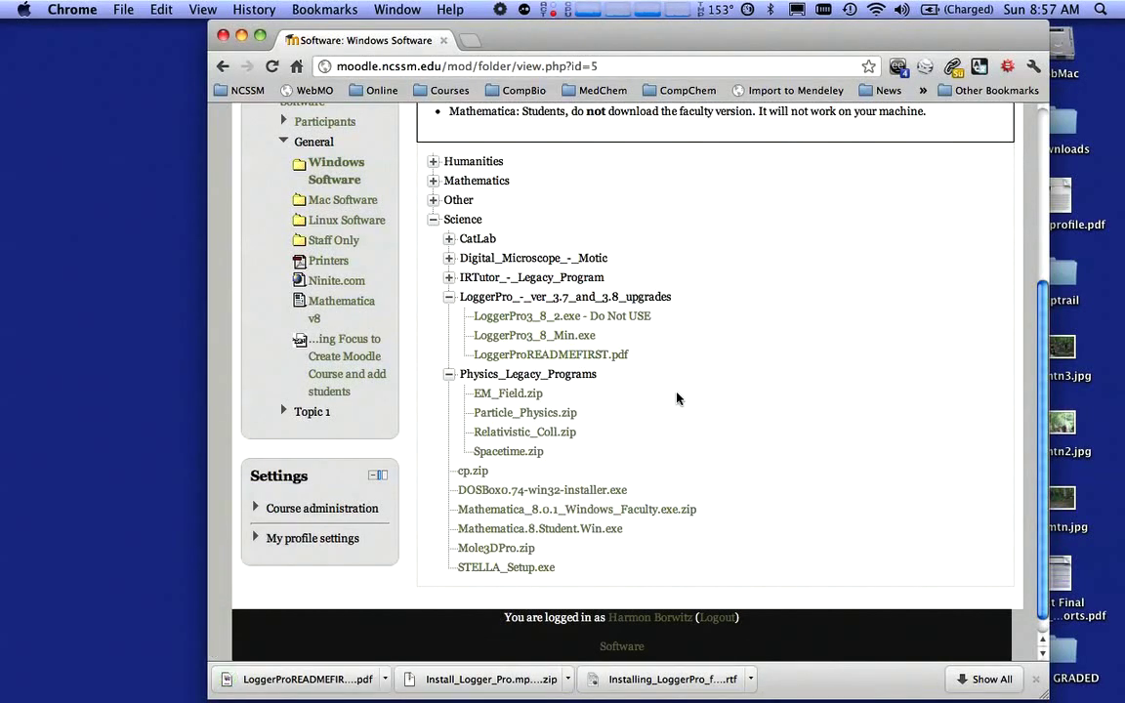
- Open LoggerProREADMEFIRST.pdf in Preview, select the installer password, then close the document
{"action": "left_click", "coordinate": [313, 684]}
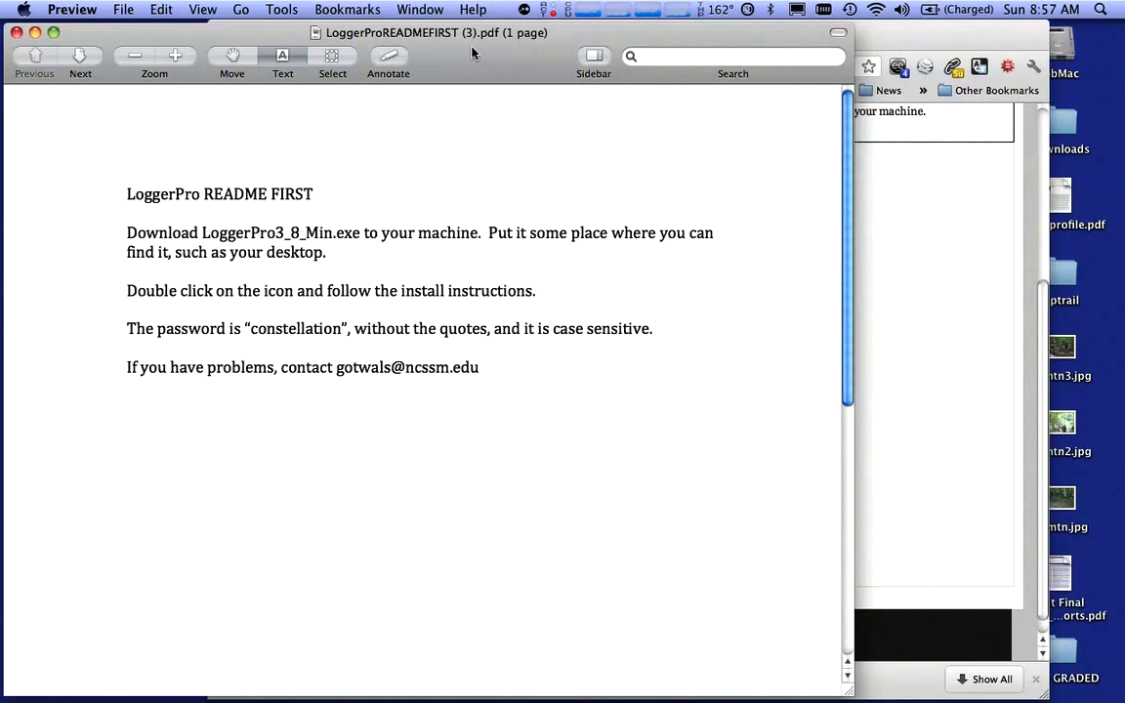
{"action": "left_click_drag", "start_coordinate": [471, 51], "coordinate": [609, 49]}
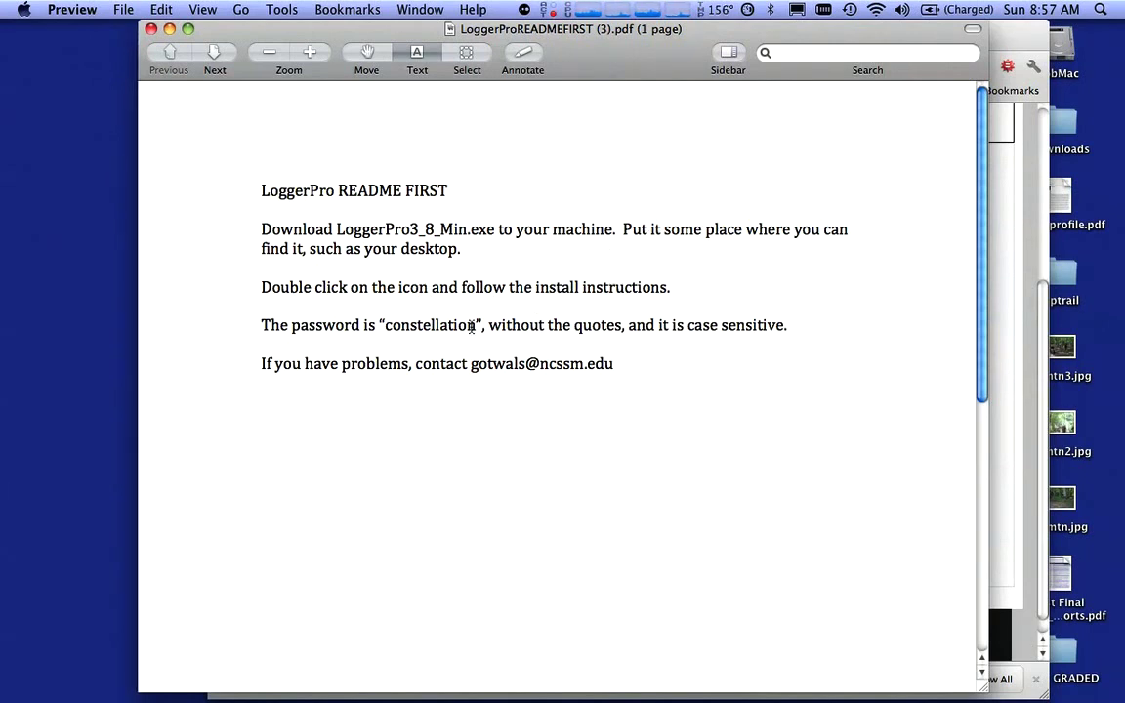
{"action": "left_click_drag", "start_coordinate": [385, 327], "coordinate": [476, 332]}
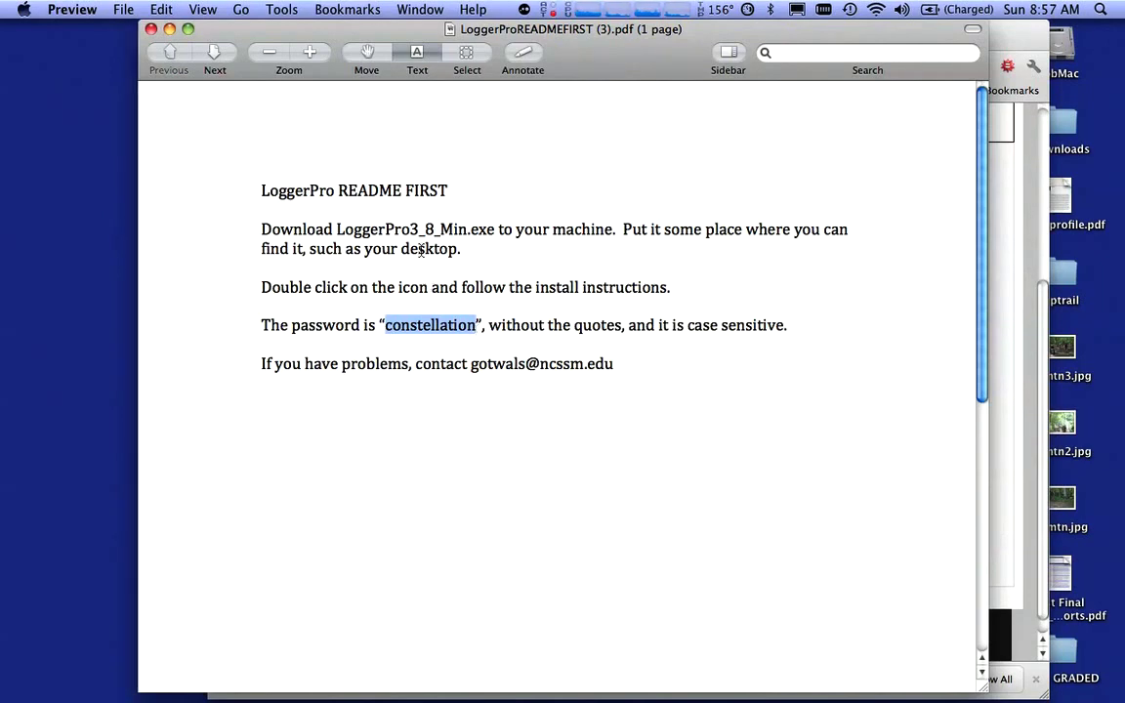
{"action": "left_click", "coordinate": [151, 29]}
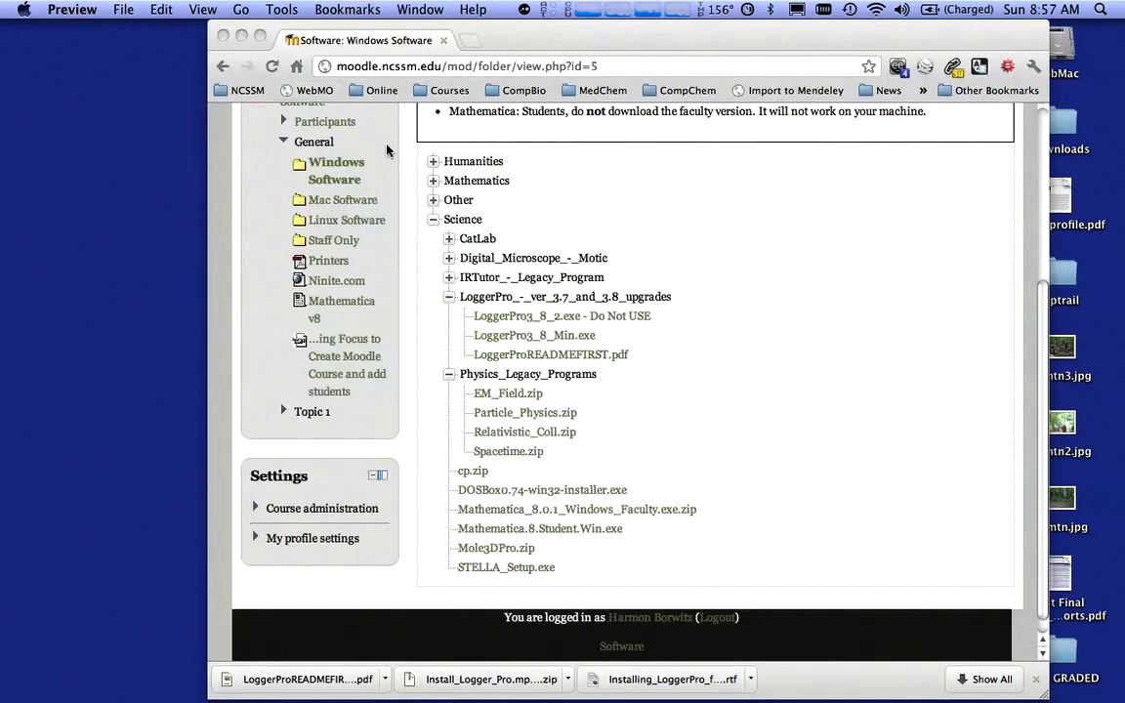
- Download the LoggerPro3_8_Min.exe installer from the LoggerPro folder
{"action": "left_click", "coordinate": [708, 350]}
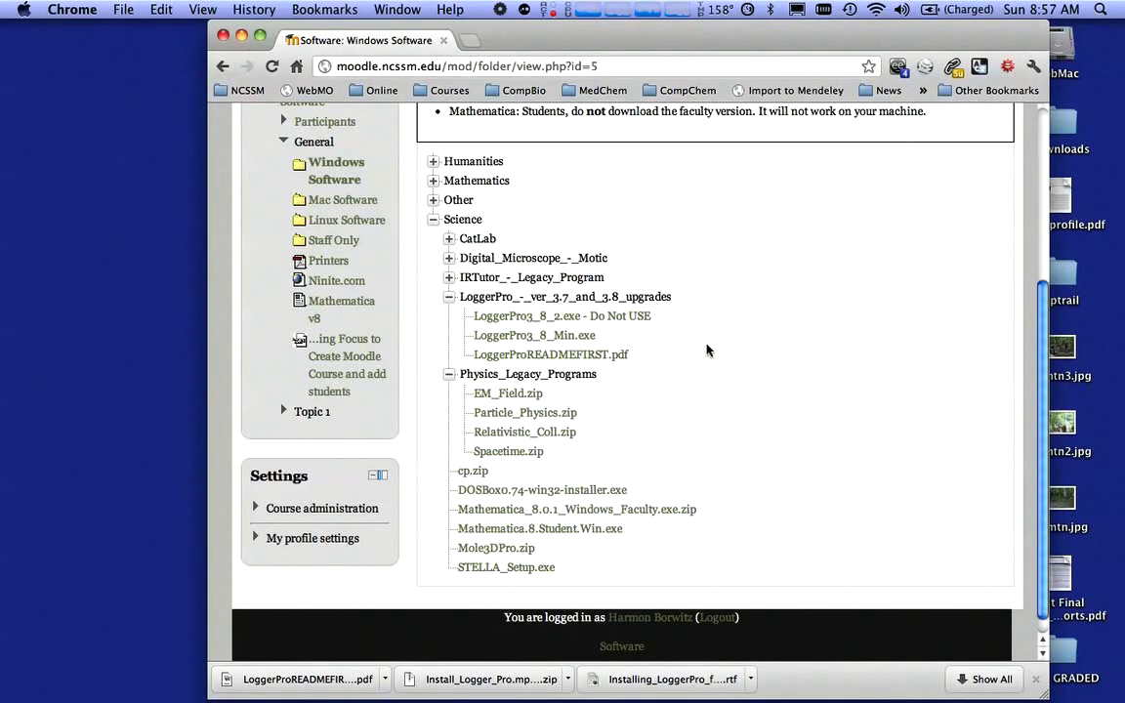
{"action": "left_click", "coordinate": [551, 337]}
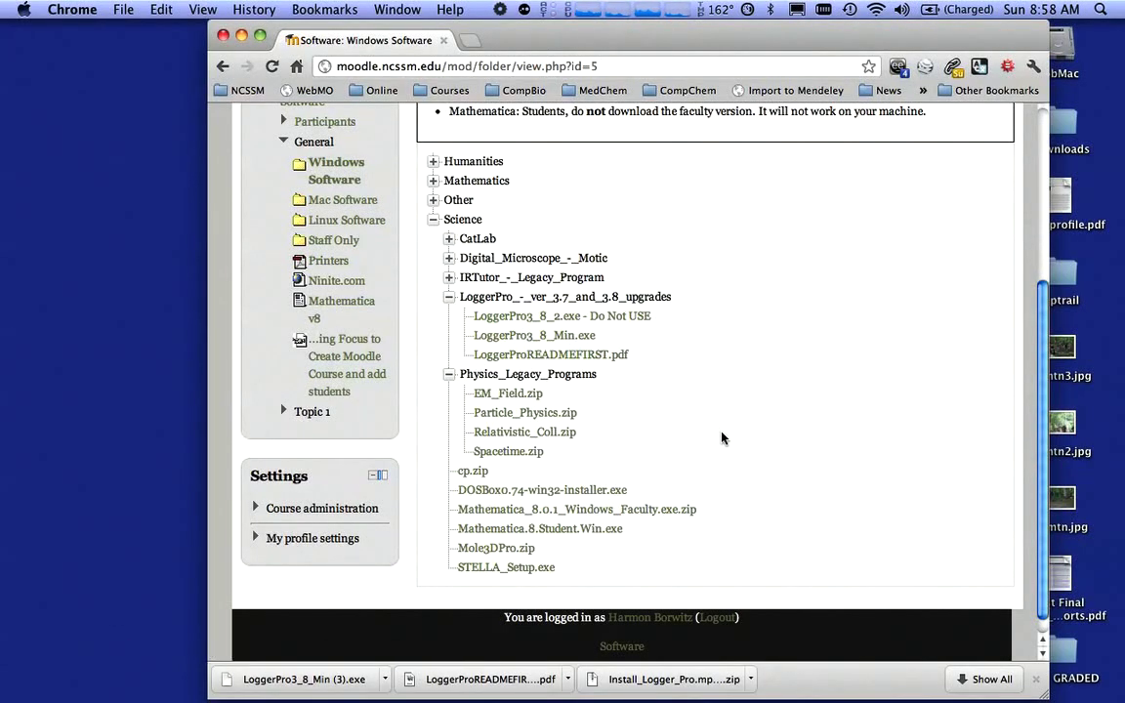
{"action": "scroll", "coordinate": [724, 434], "scroll_direction": "up", "scroll_amount": 5}
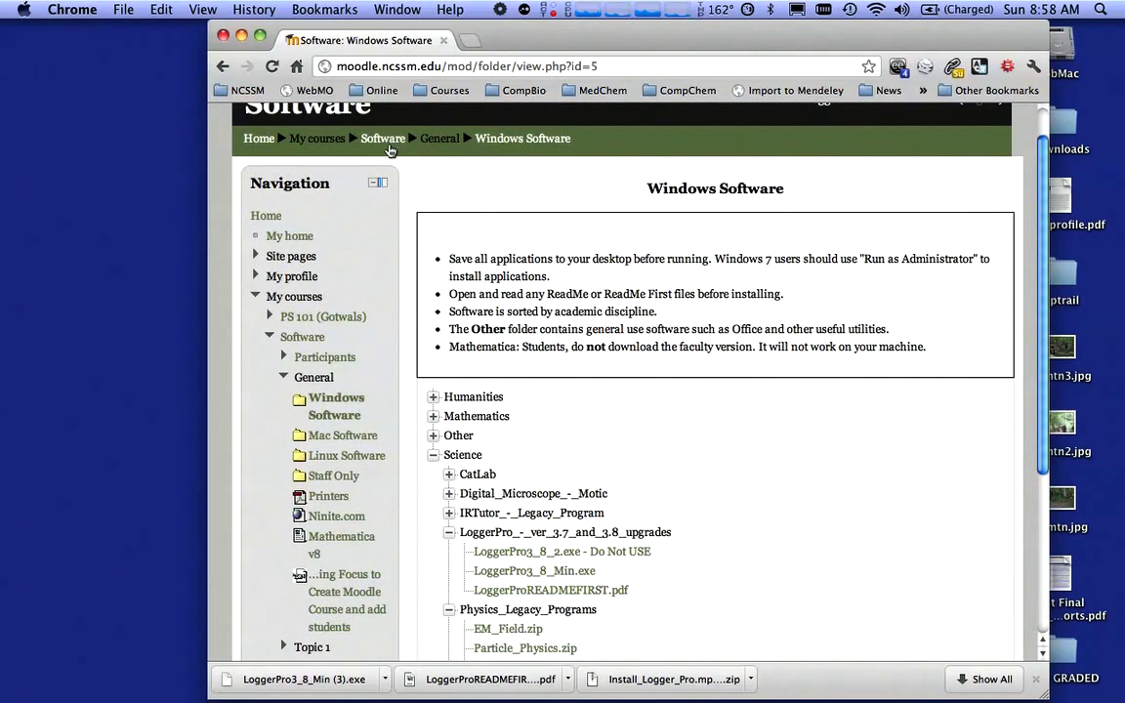
- In Mac Software, collapse Sibelius 6 Mac Packages, then download and open Installing_LoggerPro_for_Mac.rtf
{"action": "left_click", "coordinate": [388, 145]}
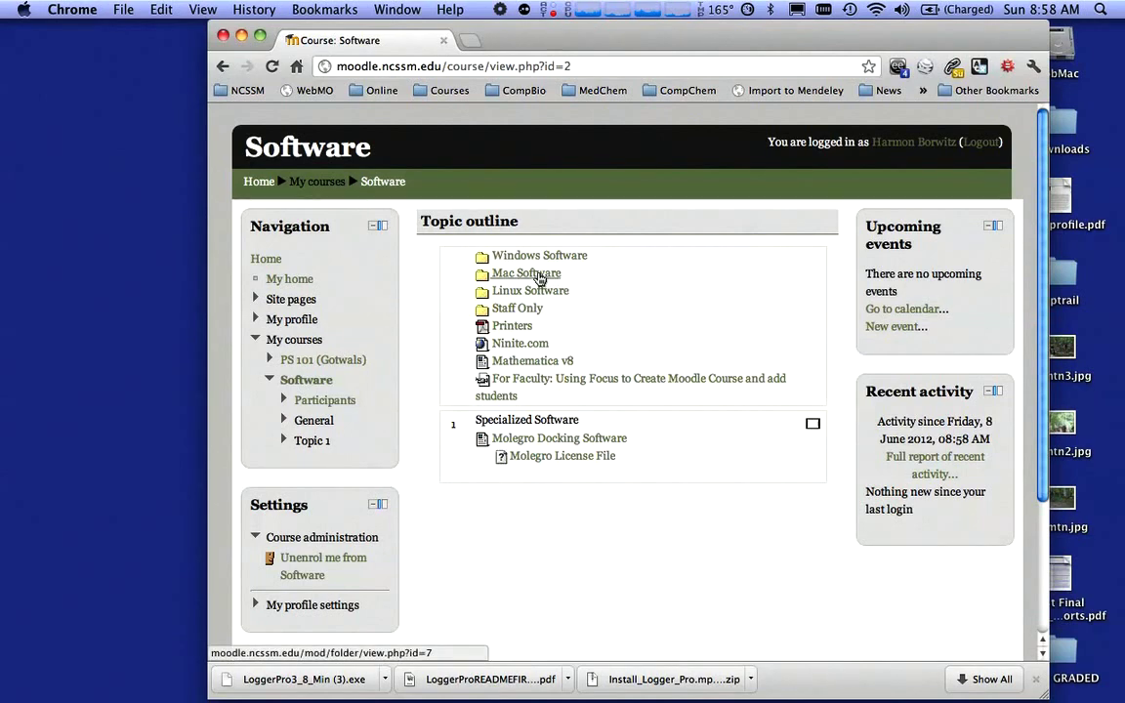
{"action": "left_click", "coordinate": [539, 276]}
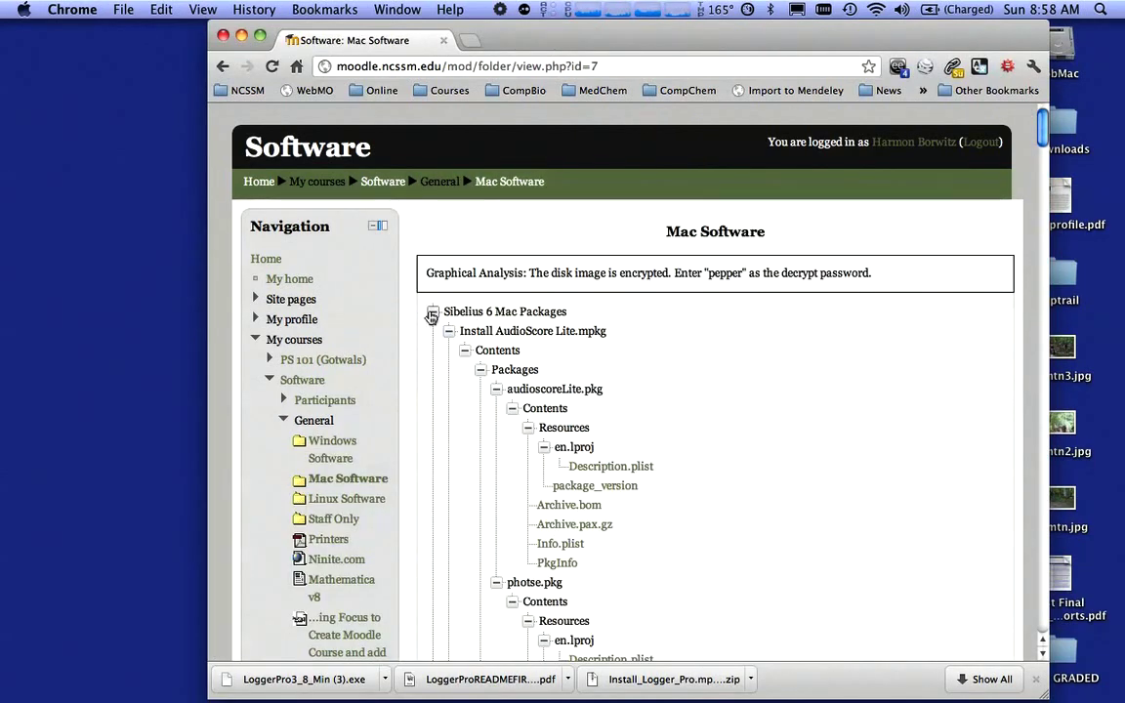
{"action": "left_click", "coordinate": [432, 314]}
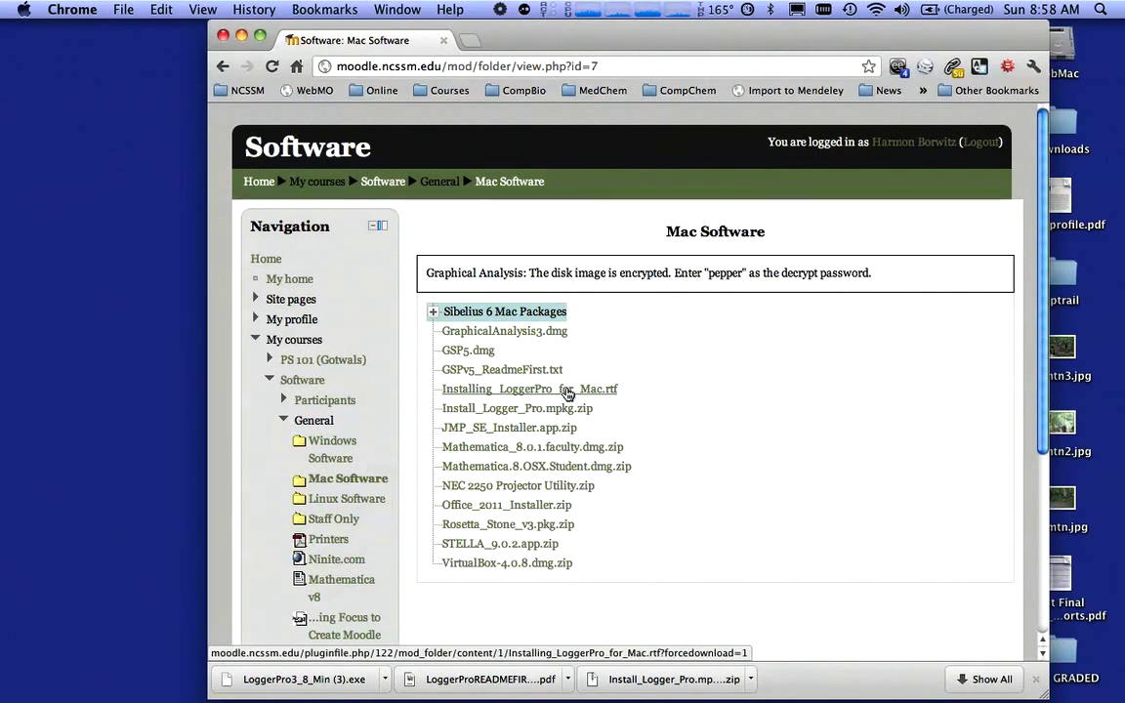
{"action": "left_click", "coordinate": [566, 390]}
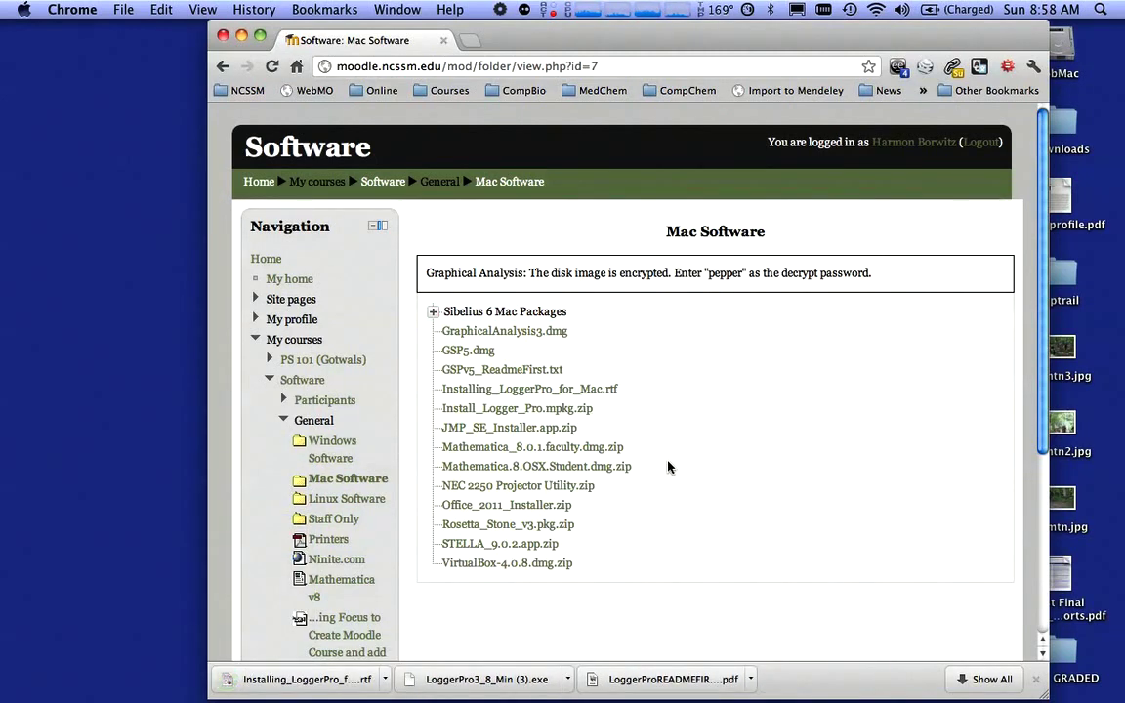
{"action": "left_click", "coordinate": [321, 686]}
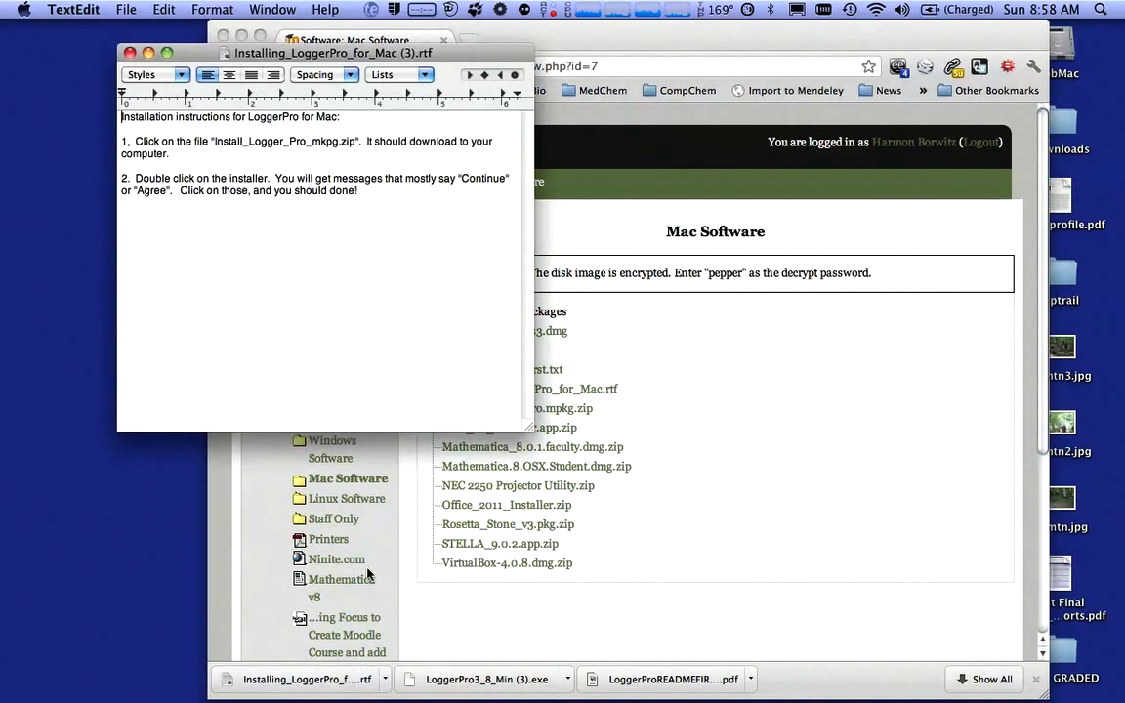
- Move the TextEdit instructions window aside to read them, then return to Chrome
{"action": "left_click_drag", "start_coordinate": [376, 53], "coordinate": [557, 58]}
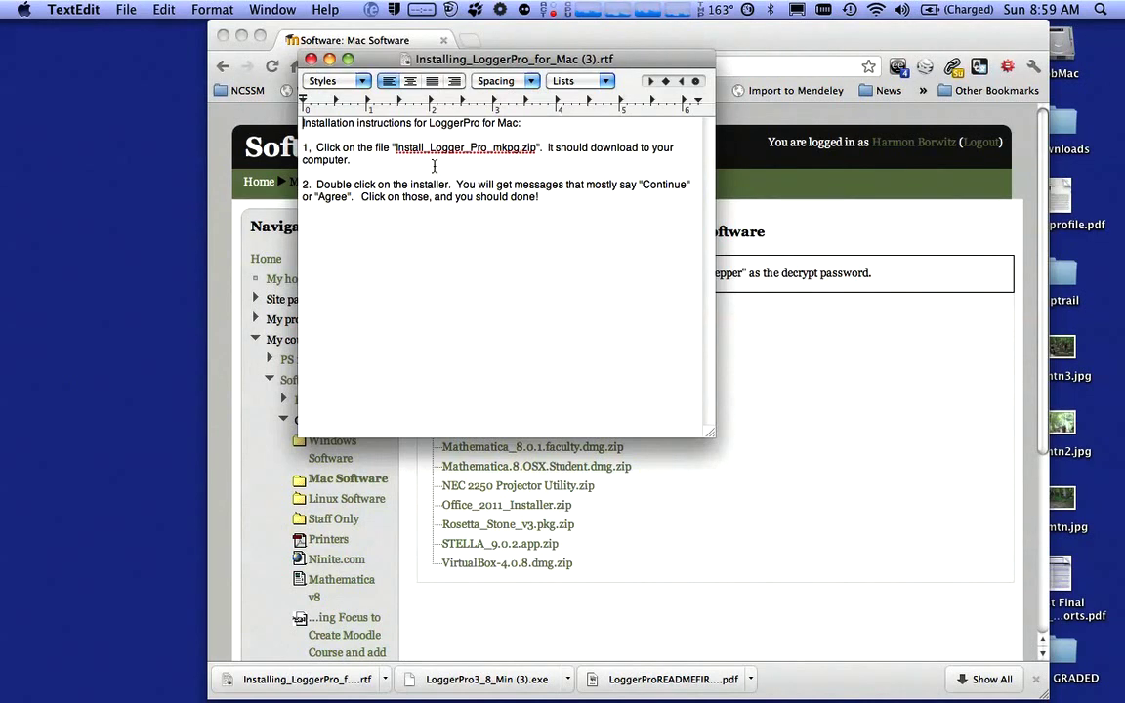
{"action": "left_click", "coordinate": [281, 57]}
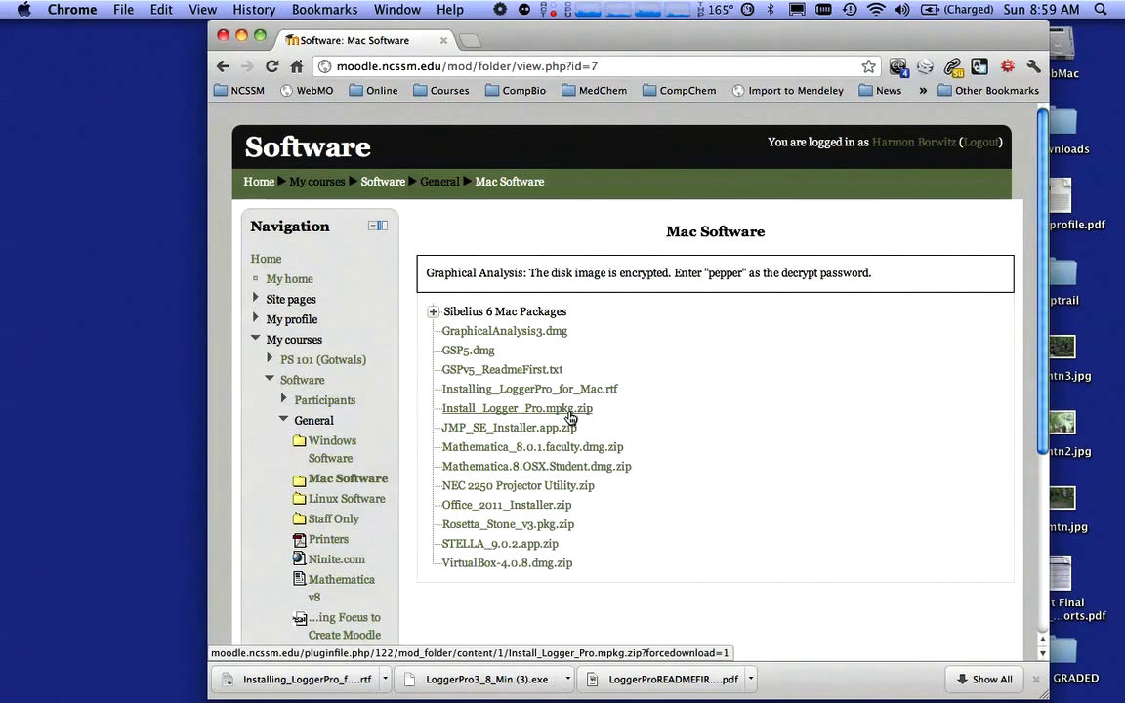
- Download Install_Logger_Pro.mpkg.zip from the Mac Software folder
{"action": "left_click", "coordinate": [569, 413]}
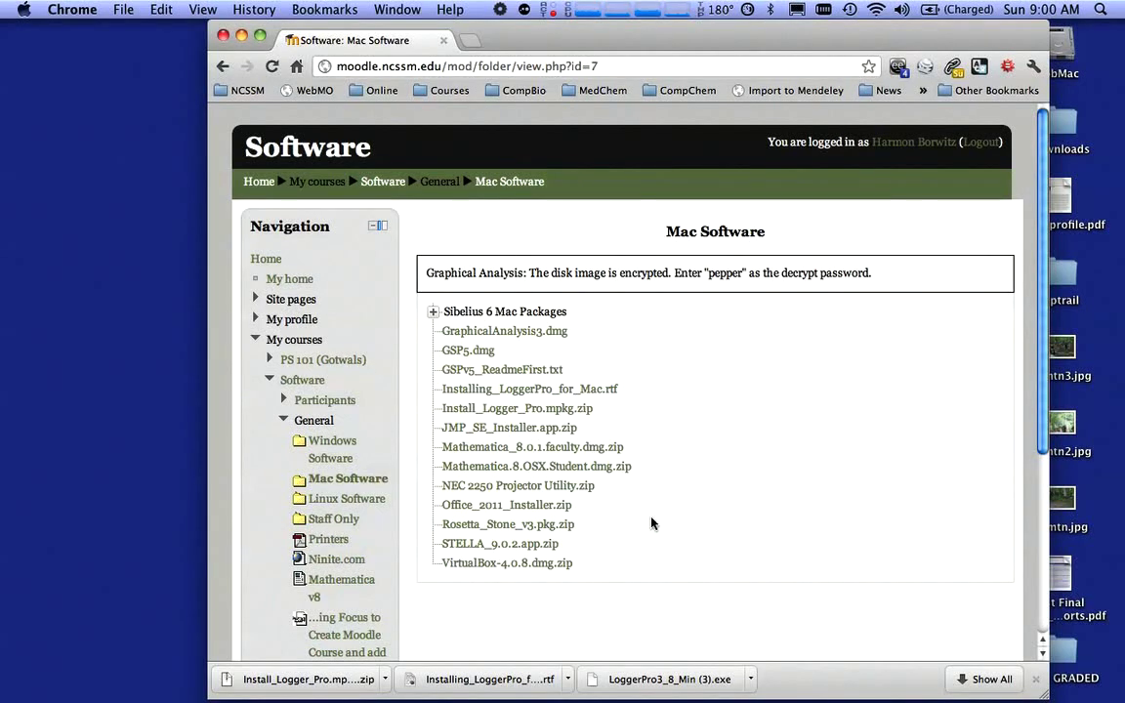
- Unzip the installer, select Install Logger Pro.mpkg in Downloads, and close the Finder window
{"action": "left_click", "coordinate": [310, 679]}
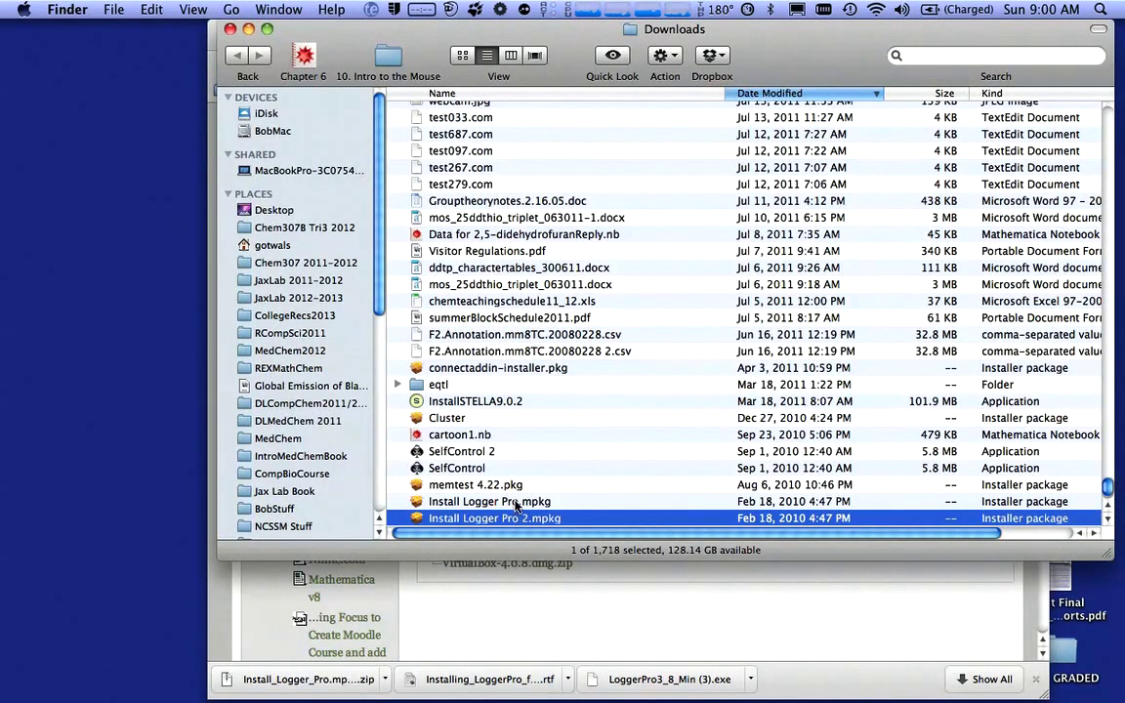
{"action": "left_click", "coordinate": [517, 503]}
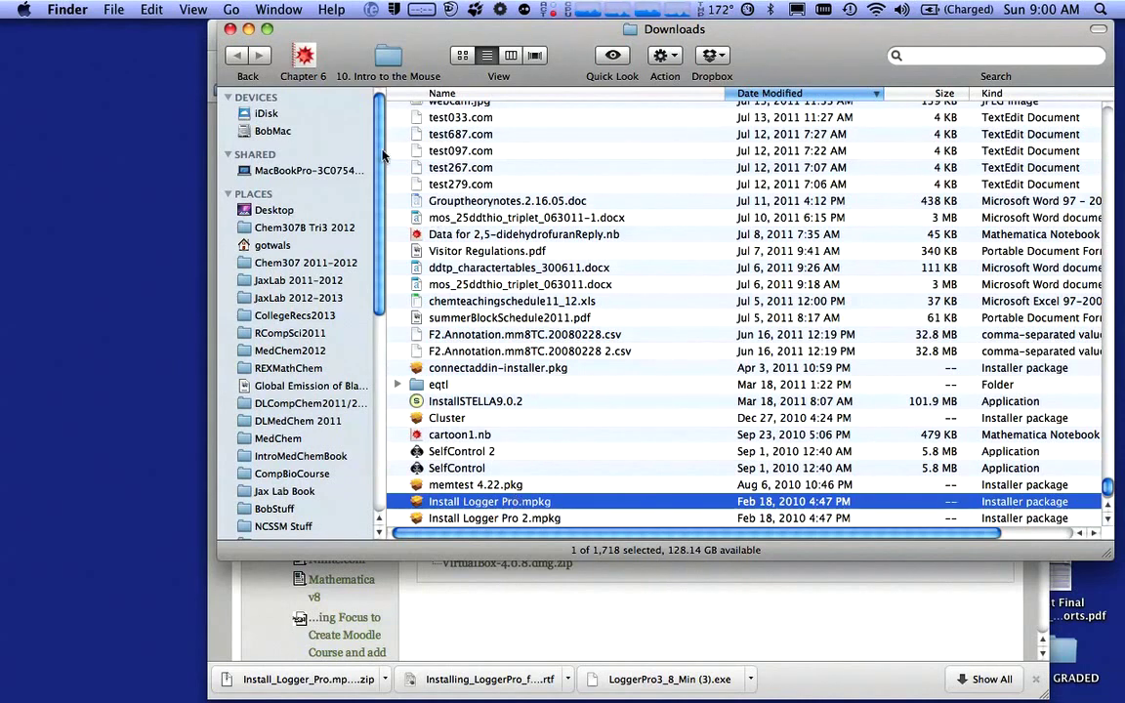
{"action": "left_click", "coordinate": [230, 30]}
{"action": "left_click", "coordinate": [701, 433]}
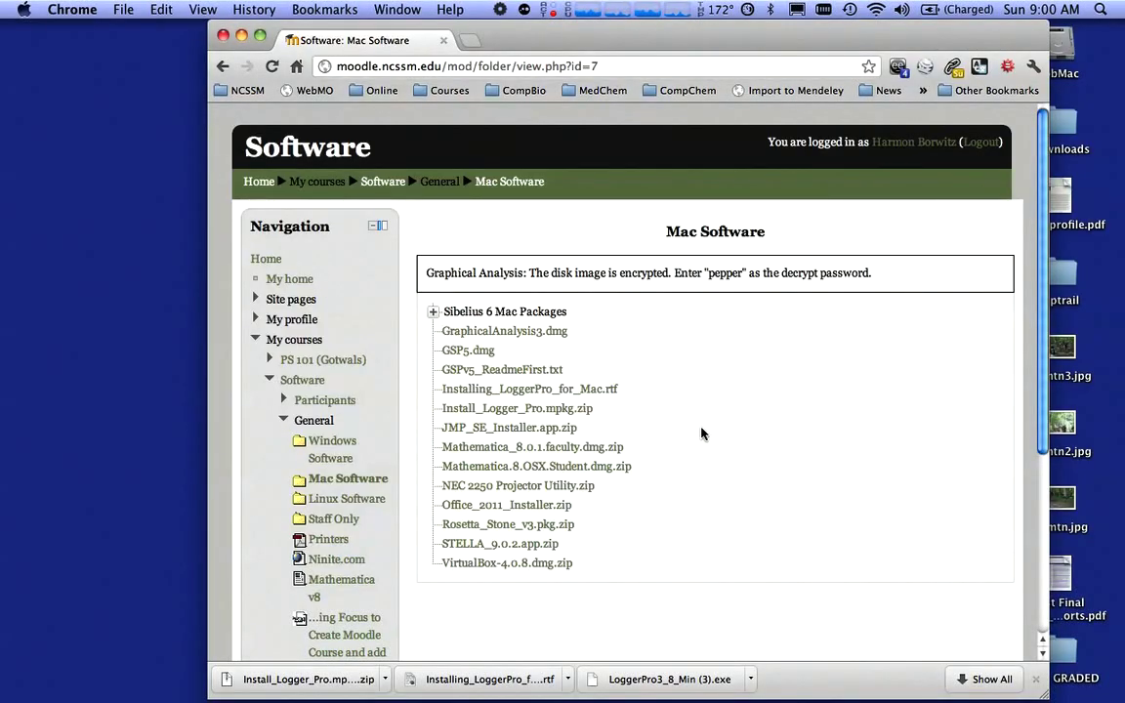
- Browse the Linux Software folder's Fedora and Ubuntu images, then return to the Software course
{"action": "left_click", "coordinate": [381, 181]}
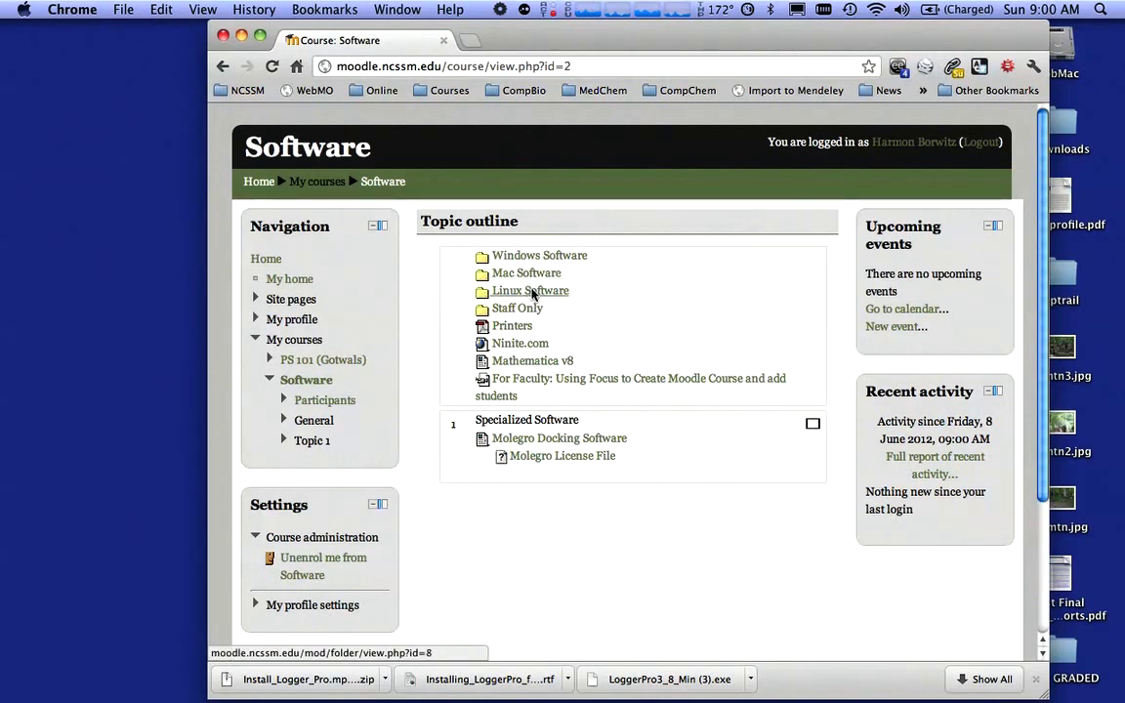
{"action": "left_click", "coordinate": [530, 292]}
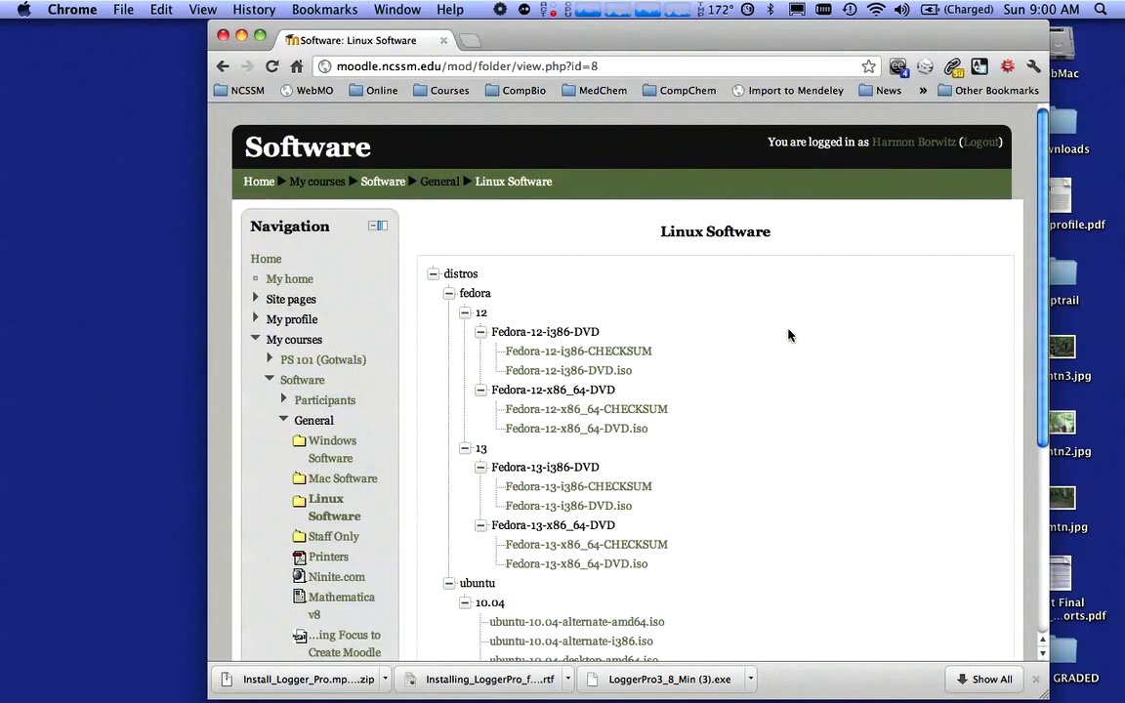
{"action": "scroll", "coordinate": [787, 331], "scroll_direction": "down", "scroll_amount": 5}
{"action": "scroll", "coordinate": [788, 335], "scroll_direction": "up", "scroll_amount": 5}
{"action": "left_click", "coordinate": [389, 184]}
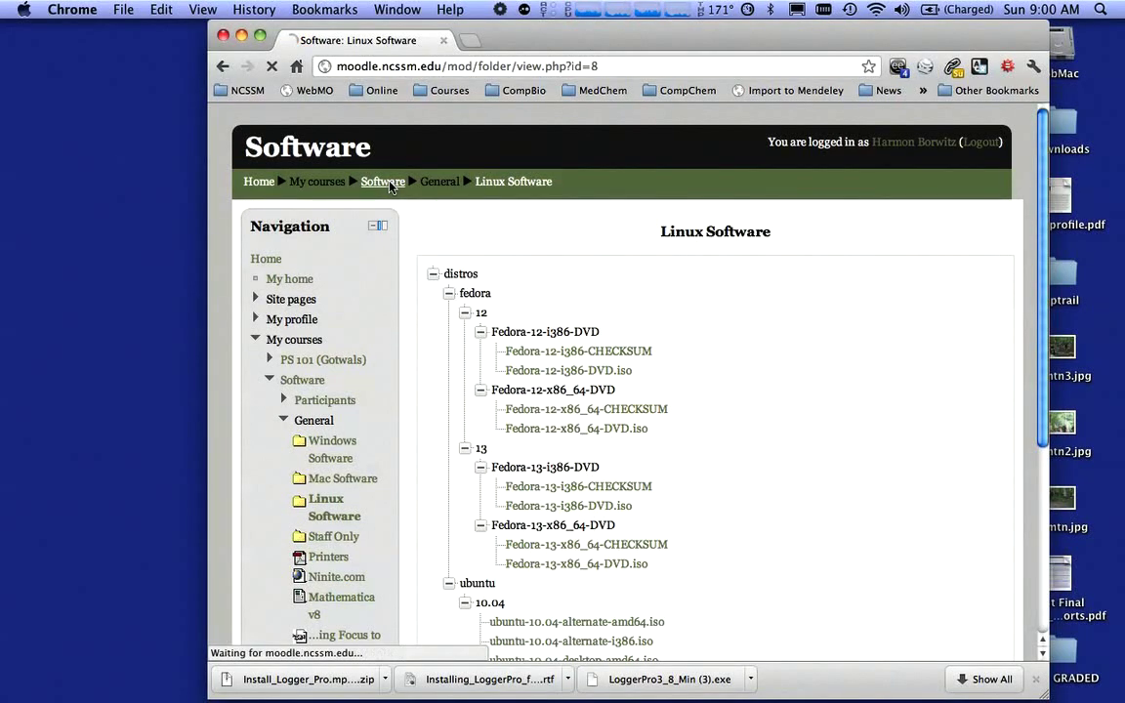